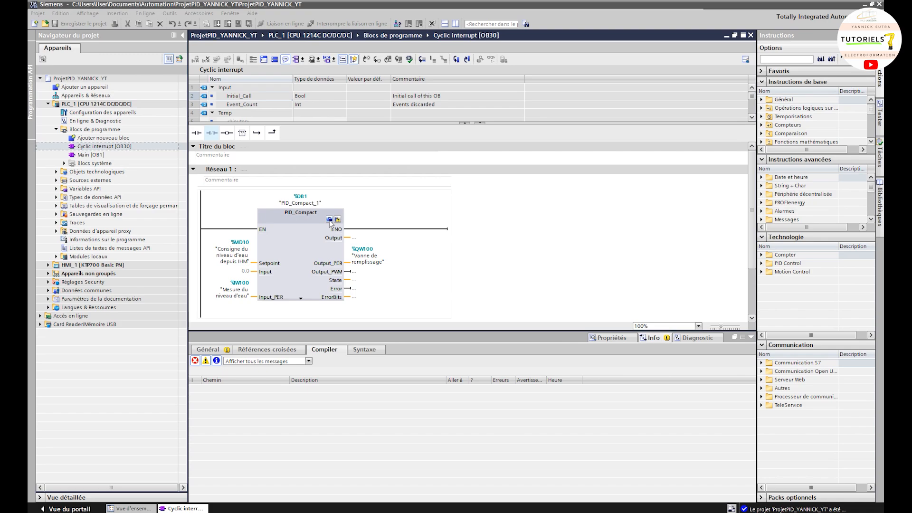
Open the configuration of the PID_Compact block in Cyclic interrupt [OB30] and set the controller type to Longueur in cm
{"action": "left_click", "coordinate": [329, 221]}
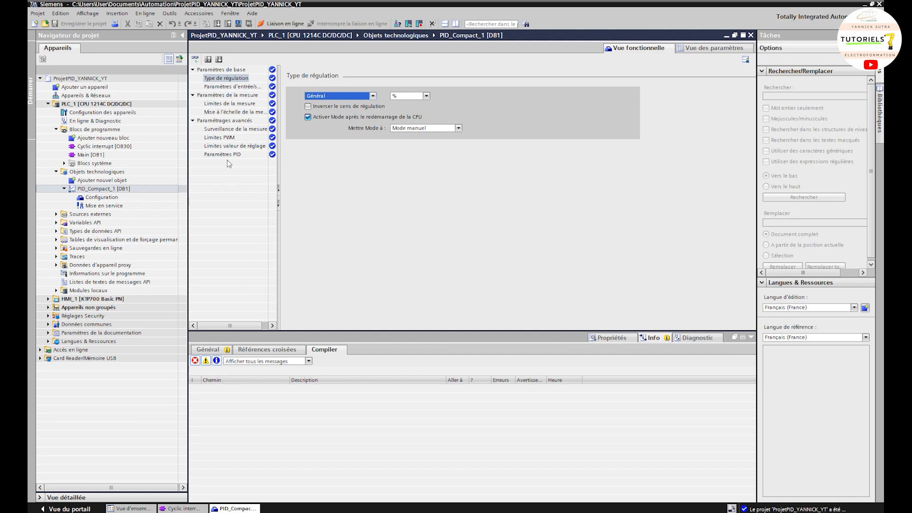
{"action": "left_click", "coordinate": [238, 69]}
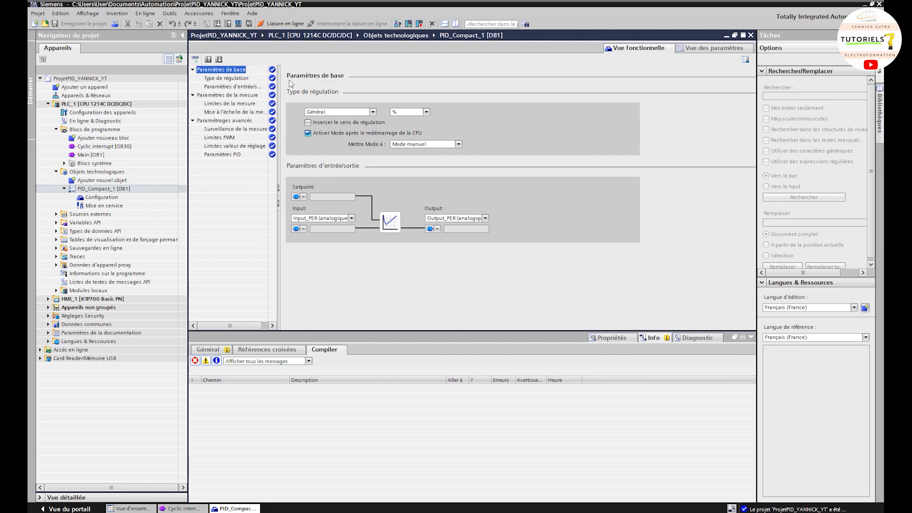
{"action": "left_click", "coordinate": [342, 114]}
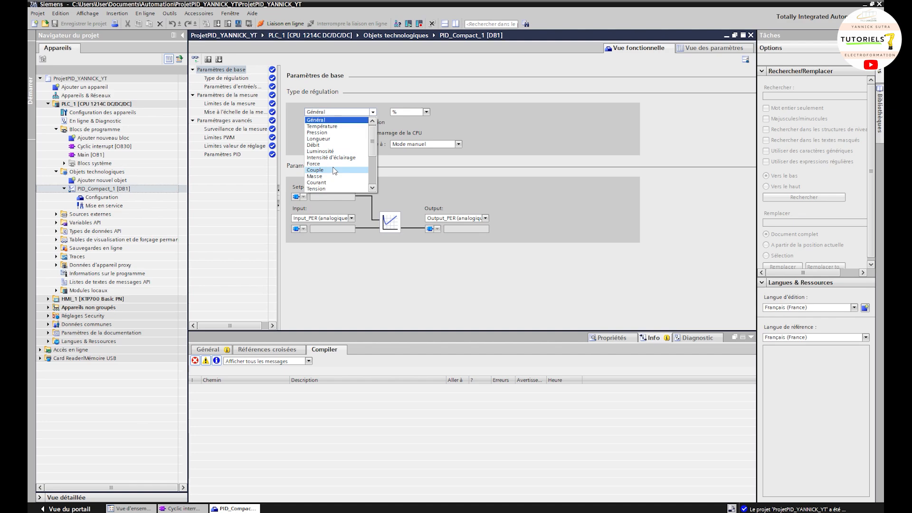
{"action": "left_click", "coordinate": [326, 138]}
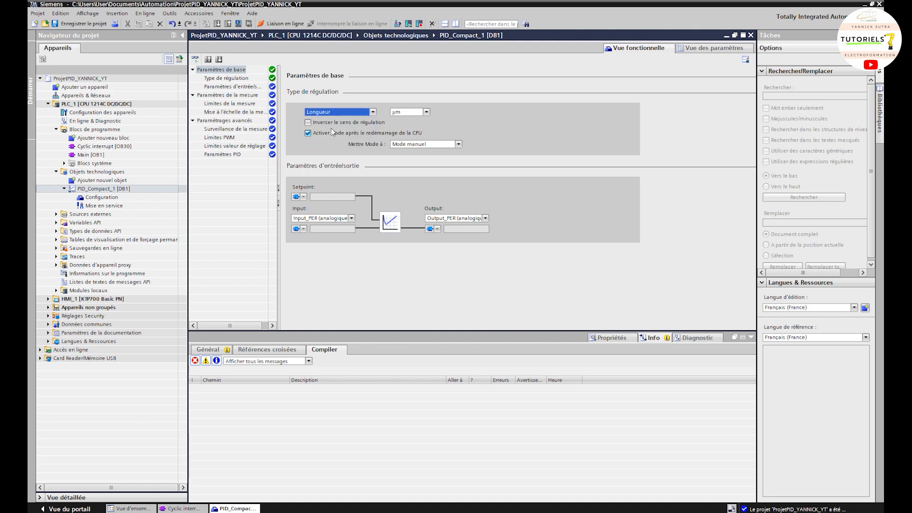
{"action": "left_click", "coordinate": [338, 113]}
{"action": "left_click", "coordinate": [337, 121]}
{"action": "left_click", "coordinate": [408, 113]}
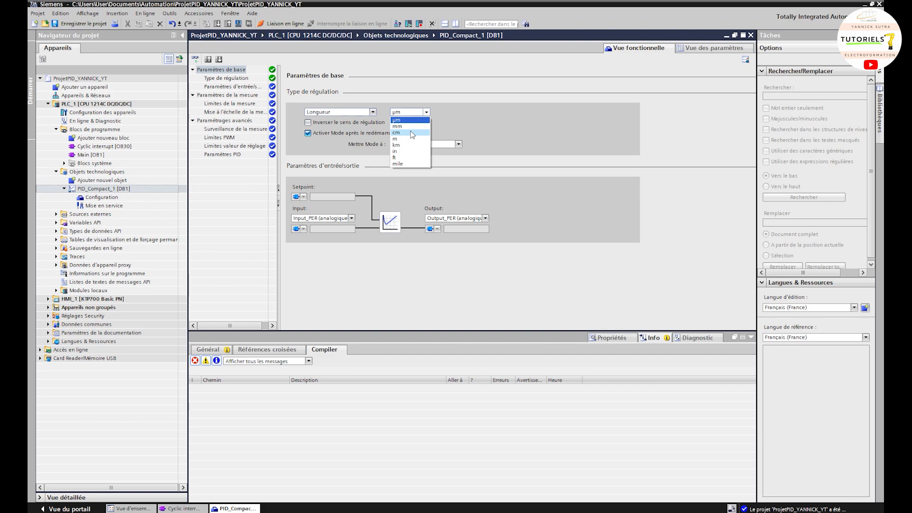
{"action": "left_click", "coordinate": [412, 133]}
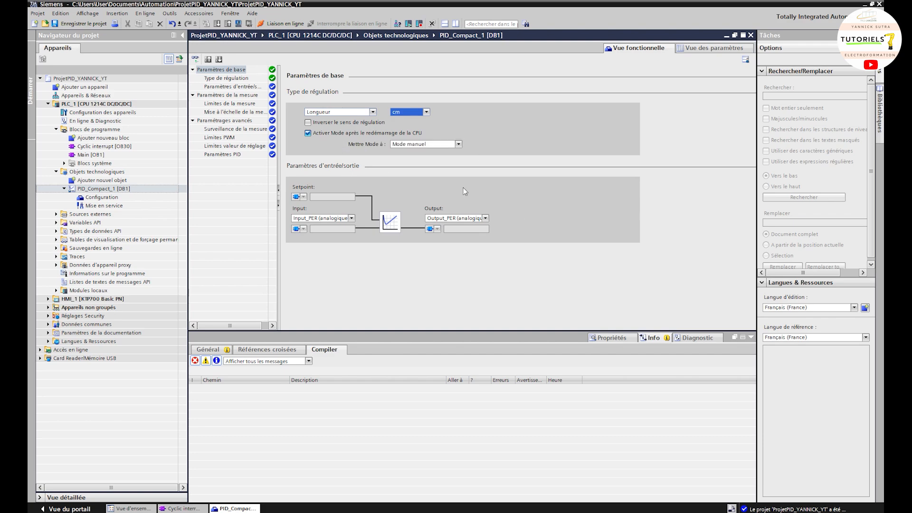
Set the mode activated after a CPU restart to Mode automatique and check the controller's input/output parameters
{"action": "left_click", "coordinate": [450, 145]}
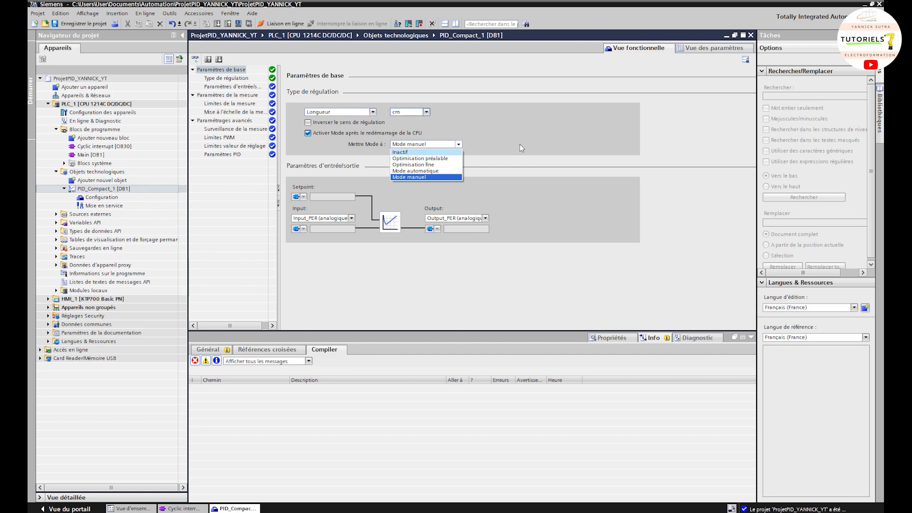
{"action": "left_click", "coordinate": [440, 170]}
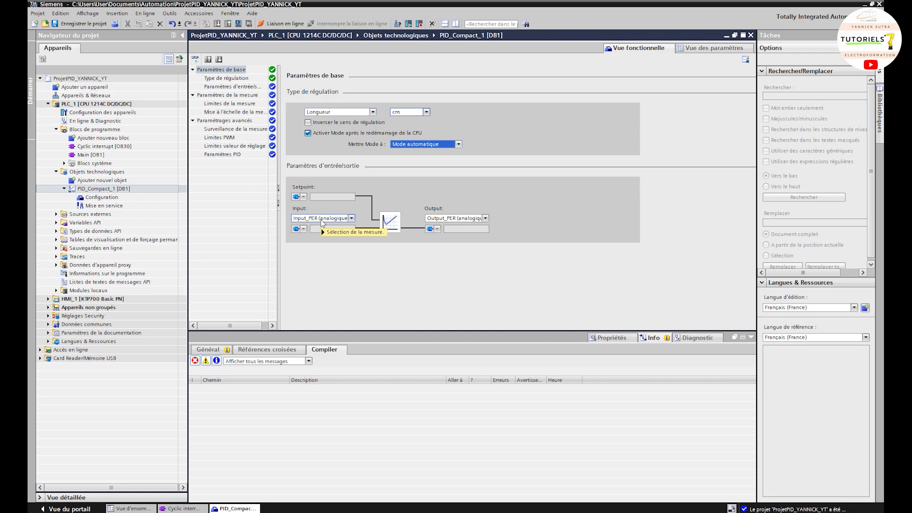
{"action": "mouse_move", "coordinate": [321, 222]}
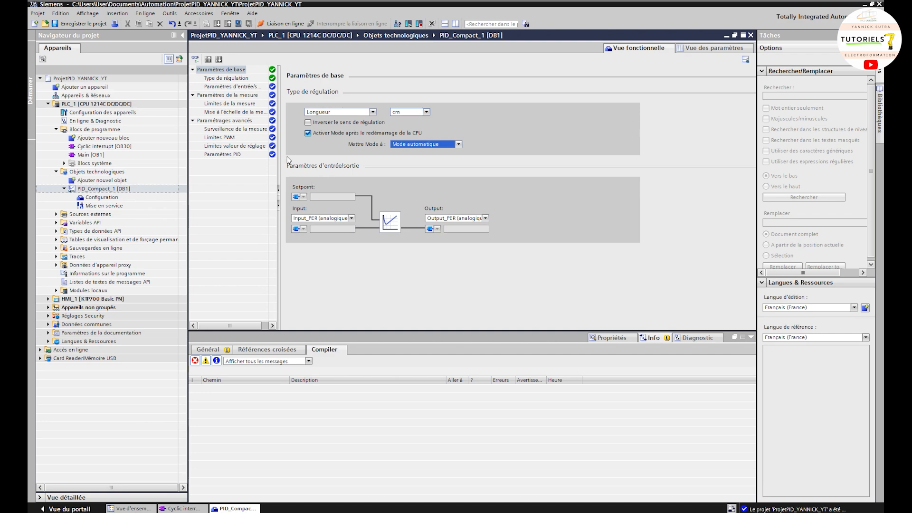
{"action": "left_click", "coordinate": [251, 88]}
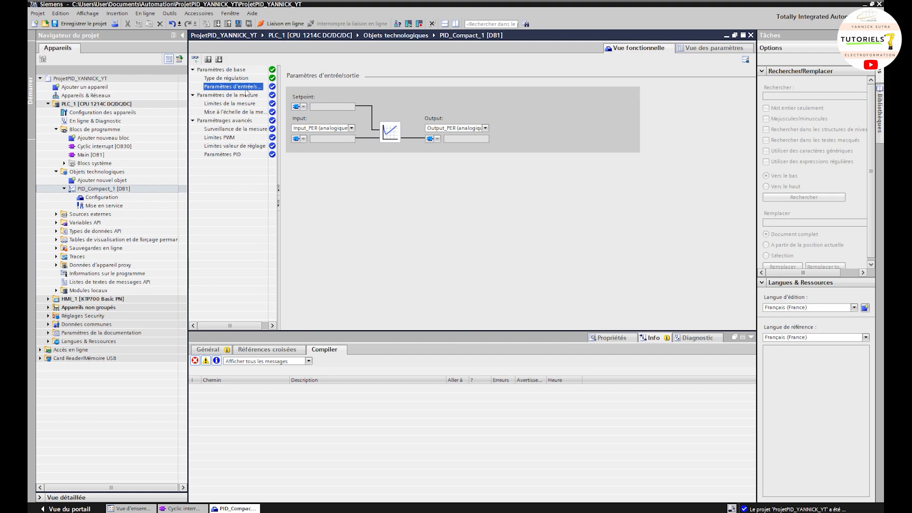
Set both the upper measurement limit and the upper scaled measurement value to 300 cm
{"action": "left_click", "coordinate": [247, 95]}
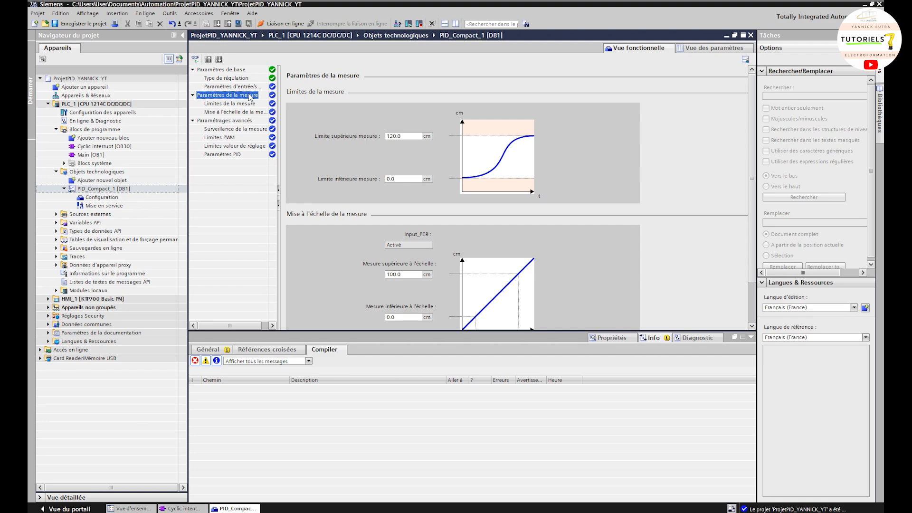
{"action": "left_click", "coordinate": [410, 136]}
{"action": "left_click_drag", "start_coordinate": [411, 136], "coordinate": [368, 137]}
{"action": "type", "text": "300"}
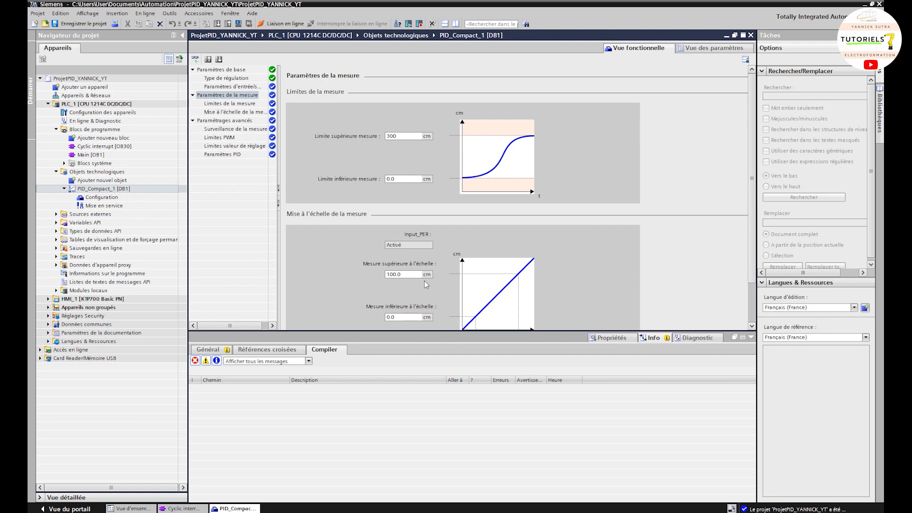
{"action": "scroll", "coordinate": [423, 271], "scroll_direction": "down", "scroll_amount": 2}
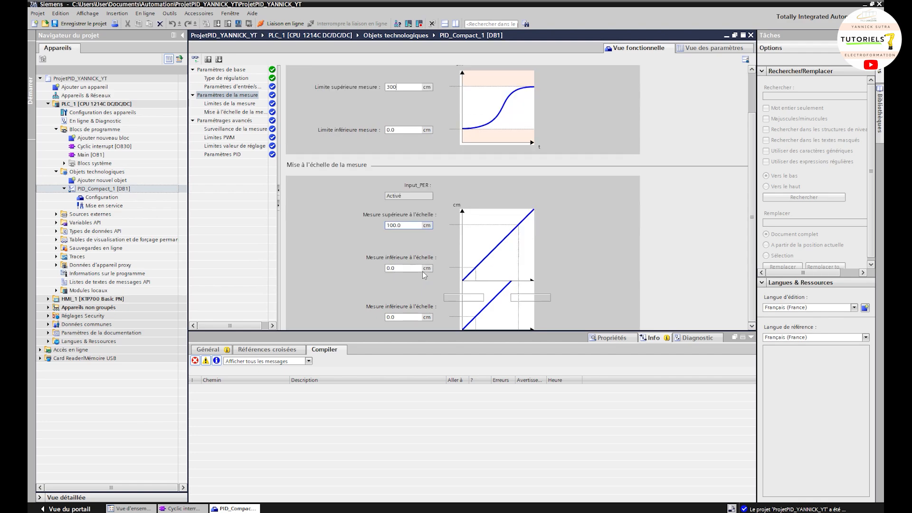
{"action": "left_click", "coordinate": [402, 225]}
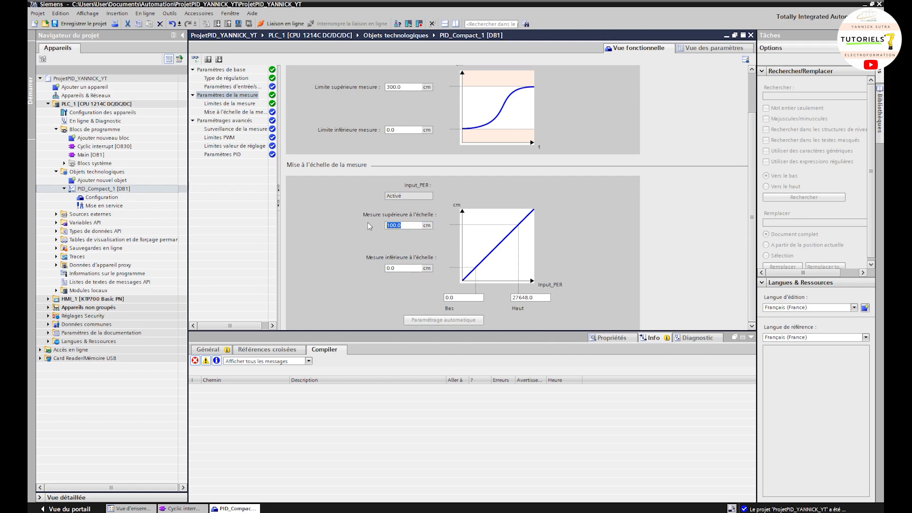
{"action": "type", "text": "300"}
{"action": "scroll", "coordinate": [526, 233], "scroll_direction": "up", "scroll_amount": 2}
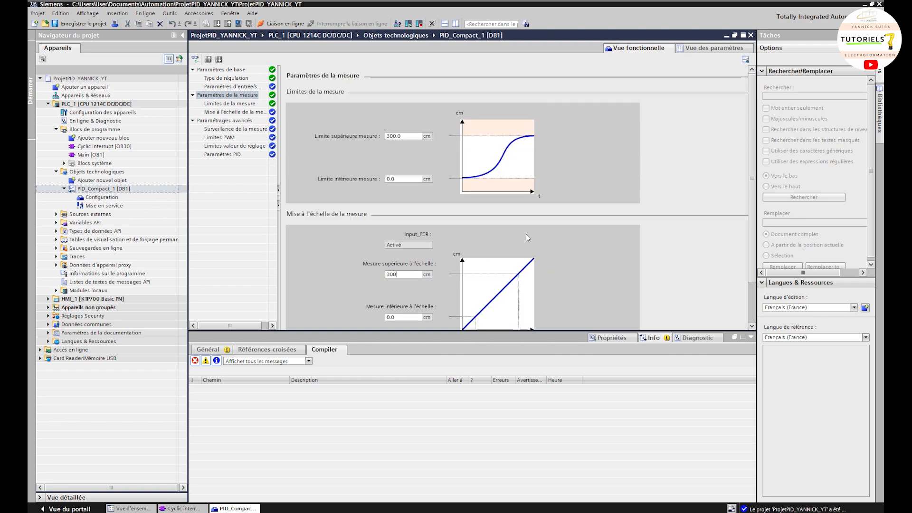
Check the water level scaling in Main [OB1] against PID_Compact_1's measurement limits and scaling
{"action": "left_click", "coordinate": [119, 150]}
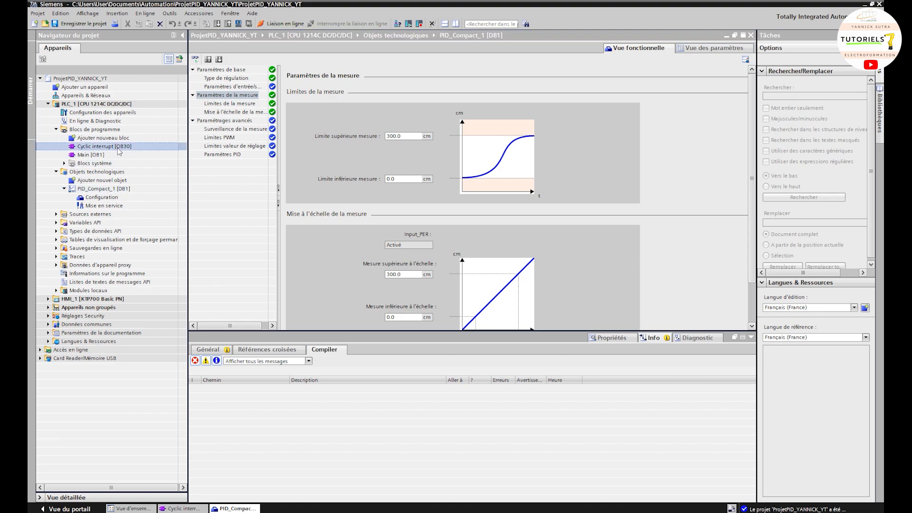
{"action": "double_click", "coordinate": [91, 156]}
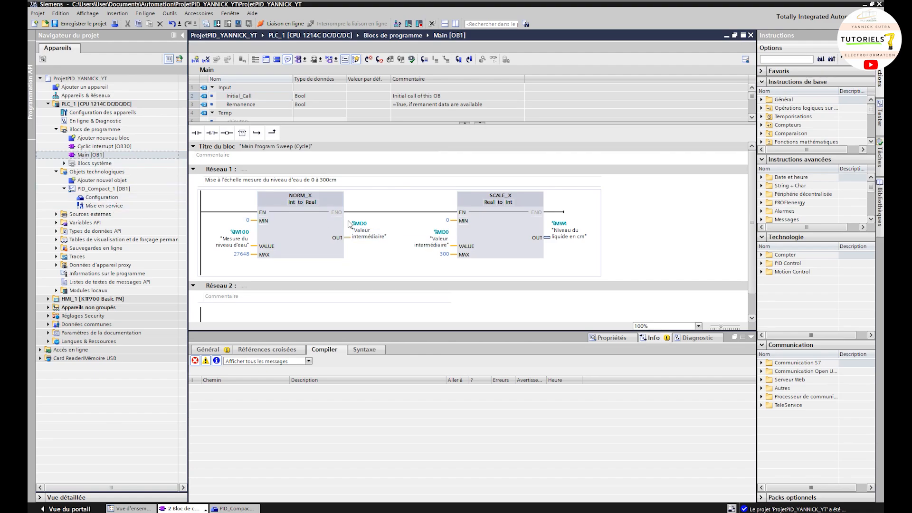
{"action": "double_click", "coordinate": [105, 197]}
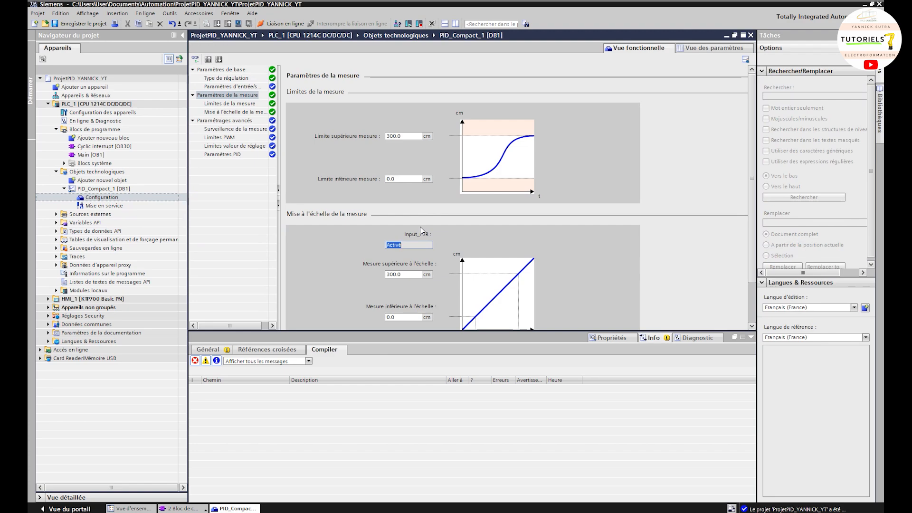
{"action": "scroll", "coordinate": [481, 223], "scroll_direction": "down", "scroll_amount": 3}
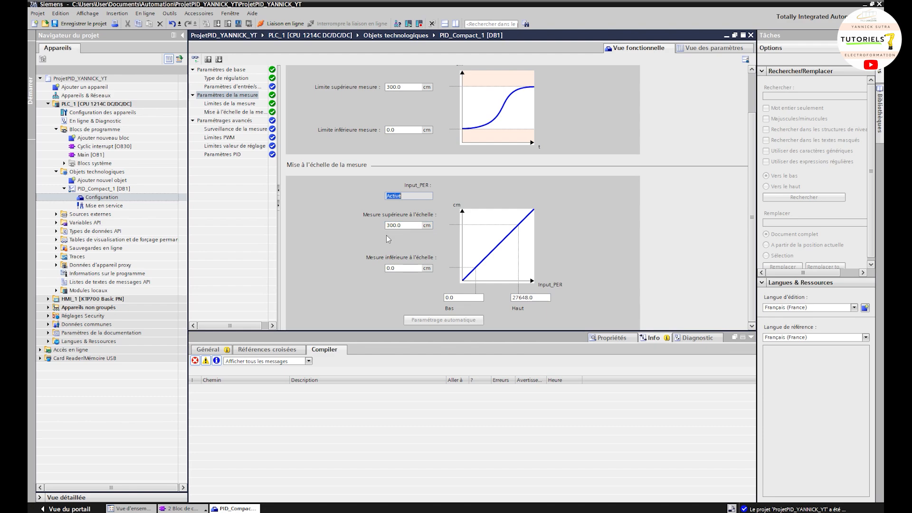
{"action": "left_click", "coordinate": [243, 104]}
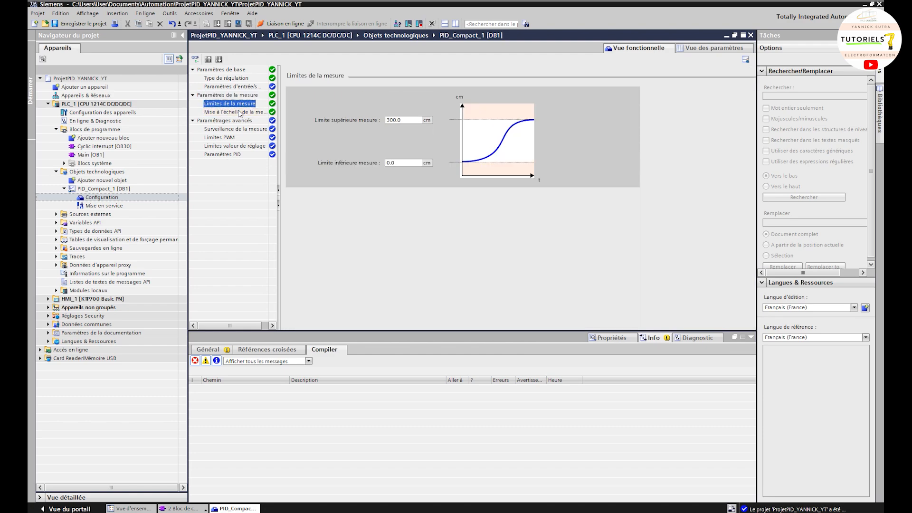
{"action": "left_click", "coordinate": [242, 112]}
Set the lower warning limit for measurement monitoring to 0 cm in the advanced settings
{"action": "left_click", "coordinate": [233, 122]}
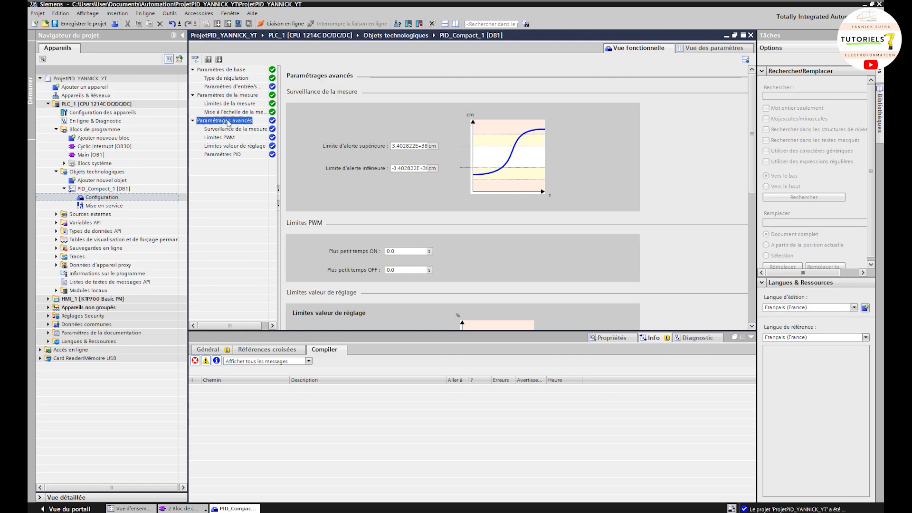
{"action": "left_click", "coordinate": [394, 169]}
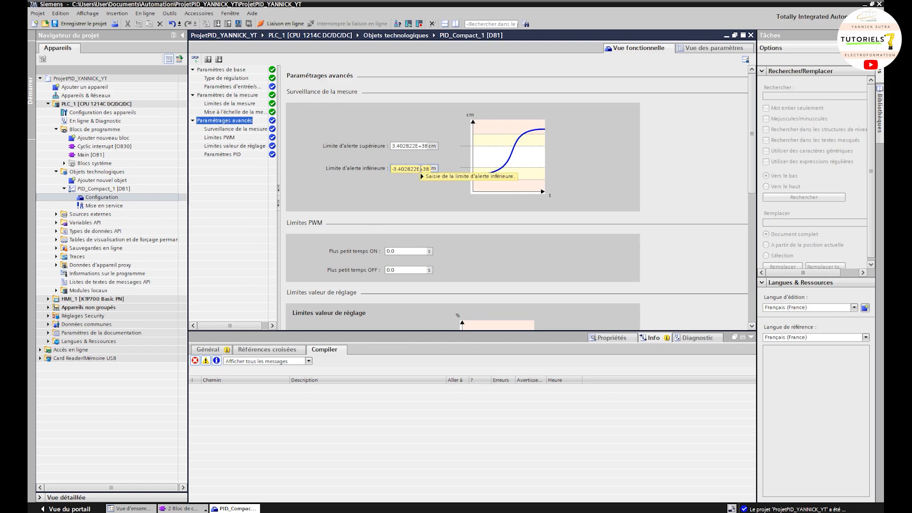
{"action": "mouse_move", "coordinate": [422, 169]}
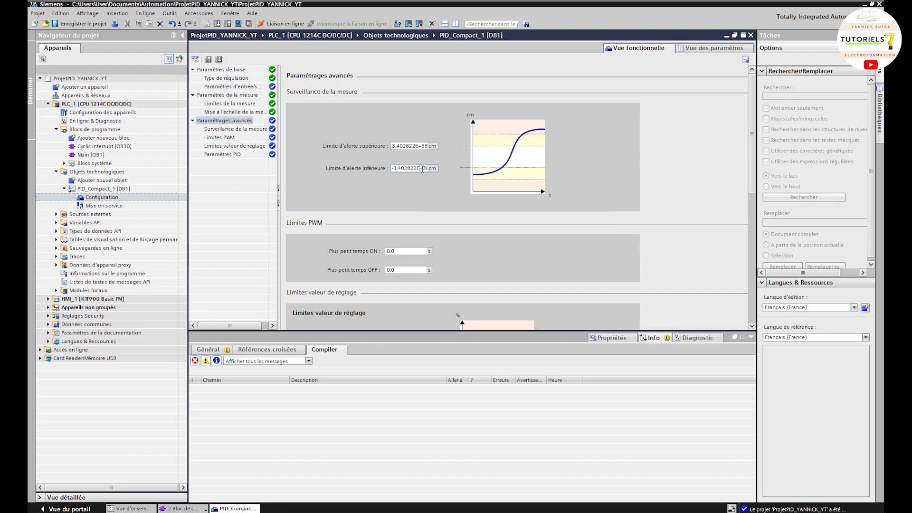
{"action": "left_click_drag", "start_coordinate": [422, 169], "coordinate": [359, 171]}
{"action": "type", "text": "0"}
Set the upper warning limit for measurement monitoring to 295 cm
{"action": "left_click", "coordinate": [405, 147]}
{"action": "double_click", "coordinate": [405, 146]}
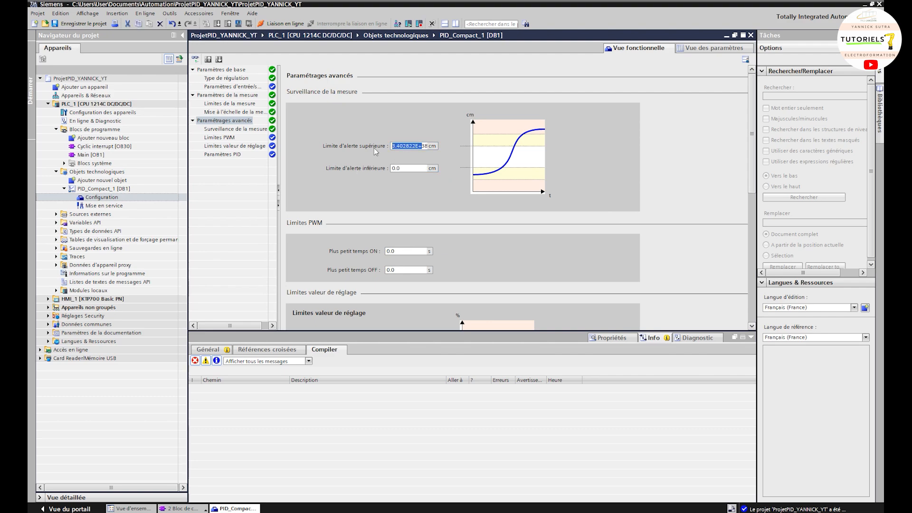
{"action": "type", "text": "238"}
{"action": "key", "text": "Delete"}
{"action": "type", "text": "90"}
{"action": "key", "text": "BackSpace"}
{"action": "type", "text": "5"}
Examine the PWM limits, the output value limits and the output behaviour in case of error
{"action": "scroll", "coordinate": [473, 236], "scroll_direction": "down", "scroll_amount": 5}
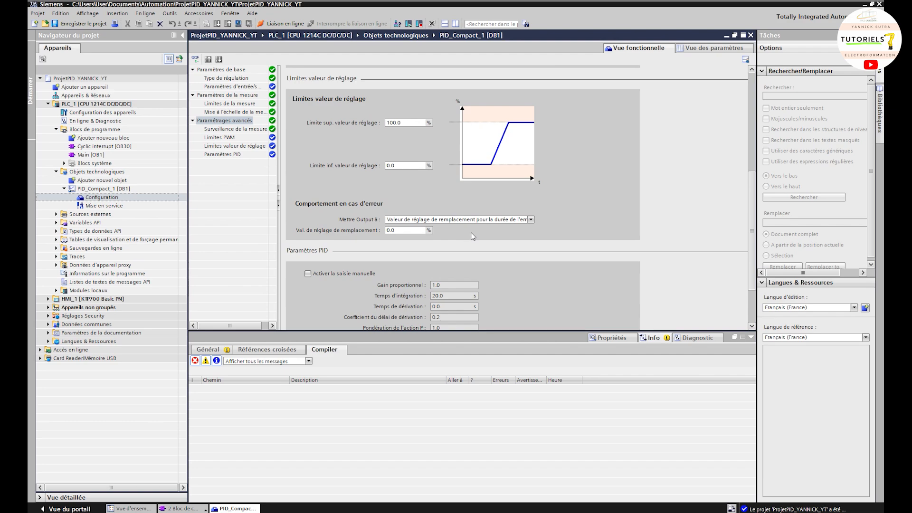
{"action": "scroll", "coordinate": [484, 196], "scroll_direction": "up", "scroll_amount": 4}
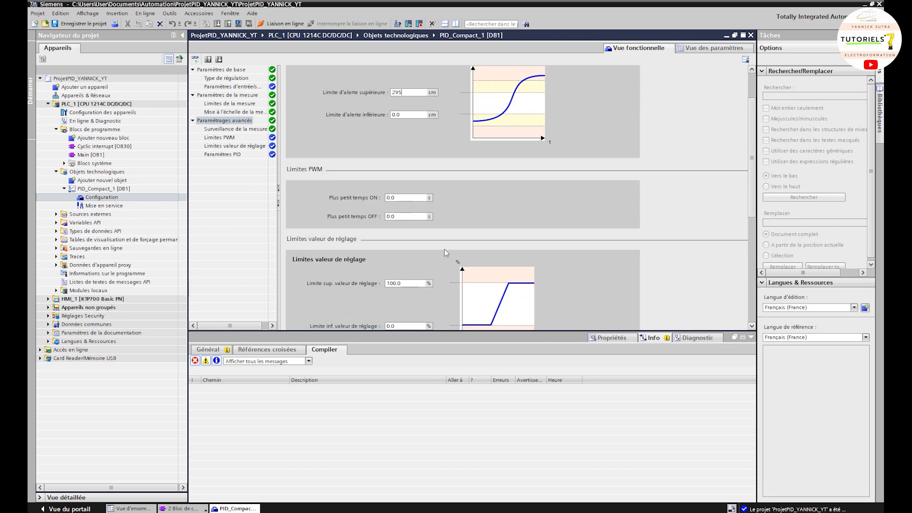
{"action": "scroll", "coordinate": [449, 223], "scroll_direction": "down", "scroll_amount": 3}
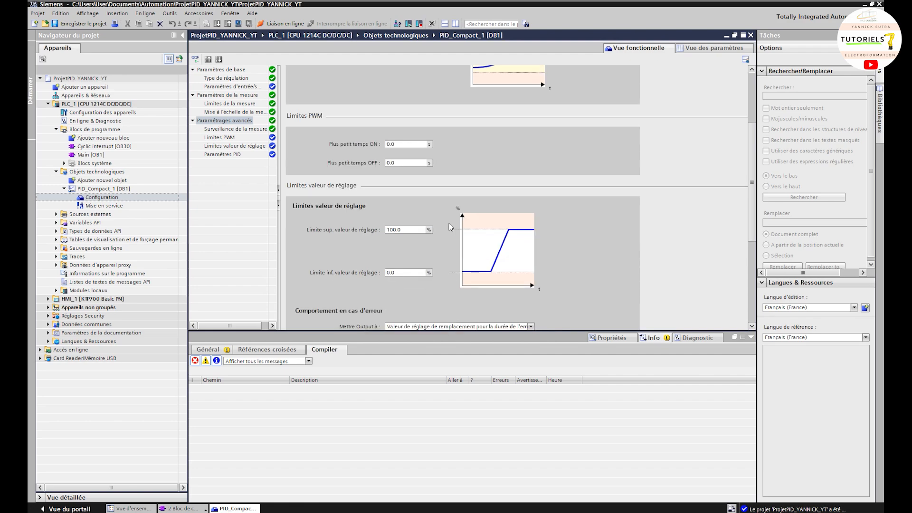
{"action": "scroll", "coordinate": [450, 223], "scroll_direction": "down", "scroll_amount": 1}
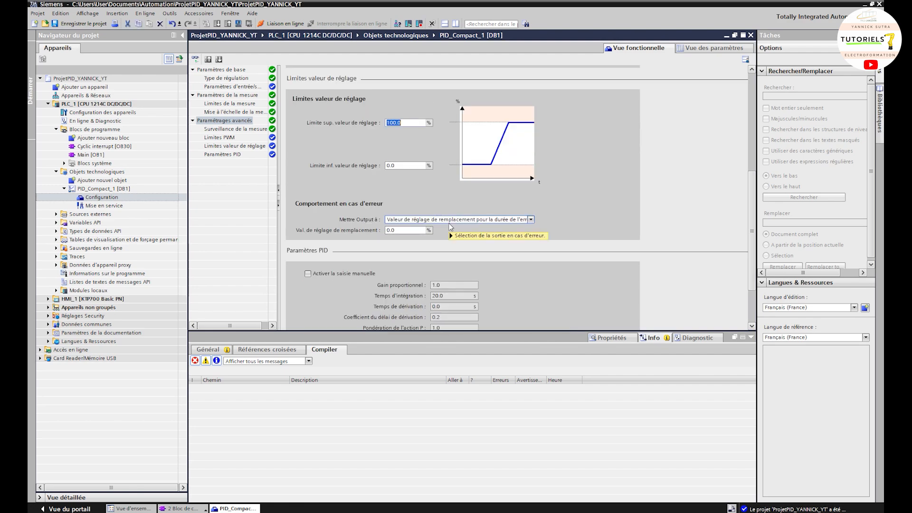
{"action": "scroll", "coordinate": [445, 290], "scroll_direction": "down", "scroll_amount": 1}
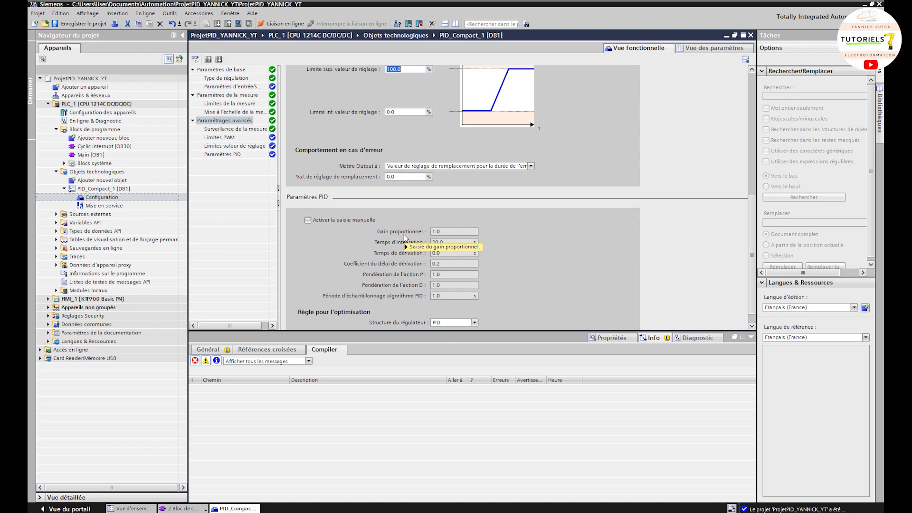
Review the PID parameters and the controller structure options, and recheck the PWM and output value limits
{"action": "mouse_move", "coordinate": [404, 238]}
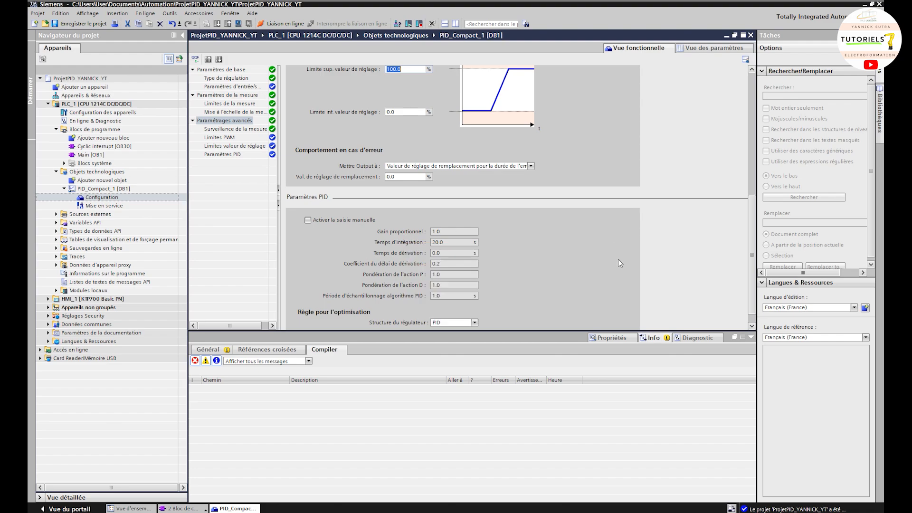
{"action": "left_click", "coordinate": [465, 324]}
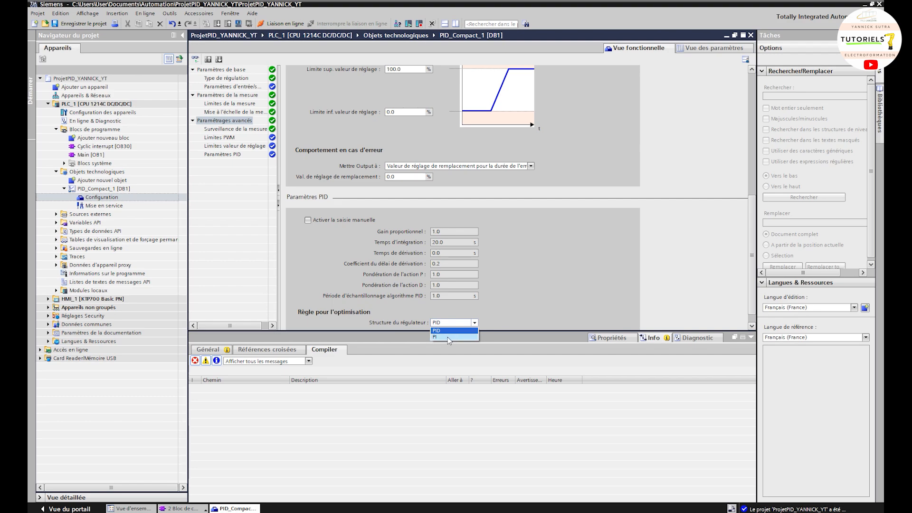
{"action": "left_click", "coordinate": [543, 264]}
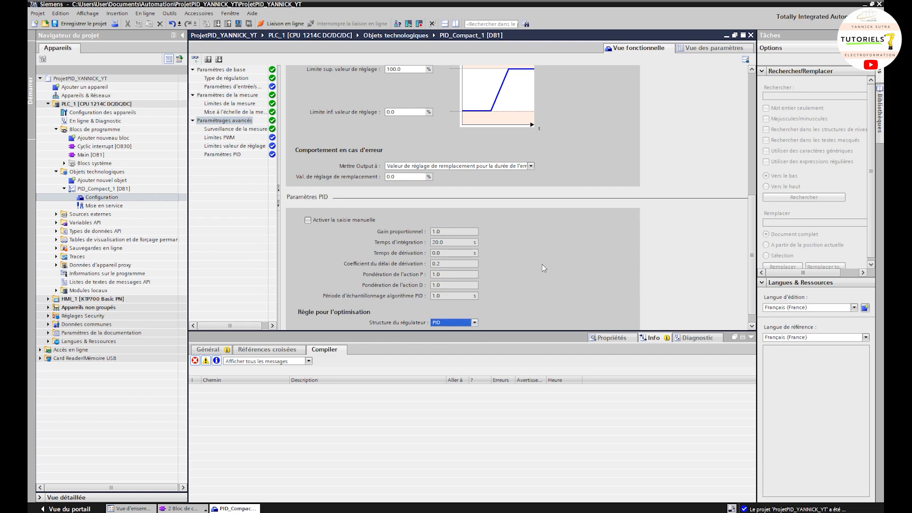
{"action": "left_click", "coordinate": [244, 139]}
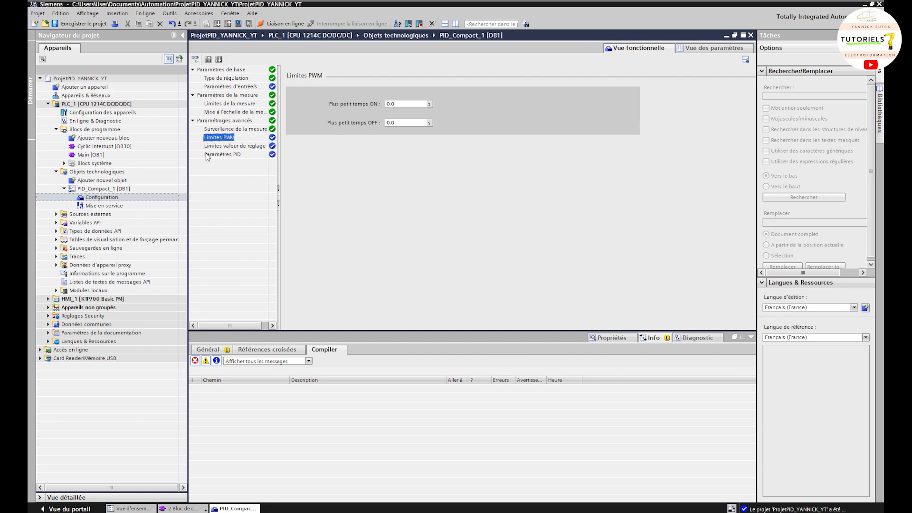
{"action": "left_click", "coordinate": [237, 147]}
{"action": "left_click", "coordinate": [238, 155]}
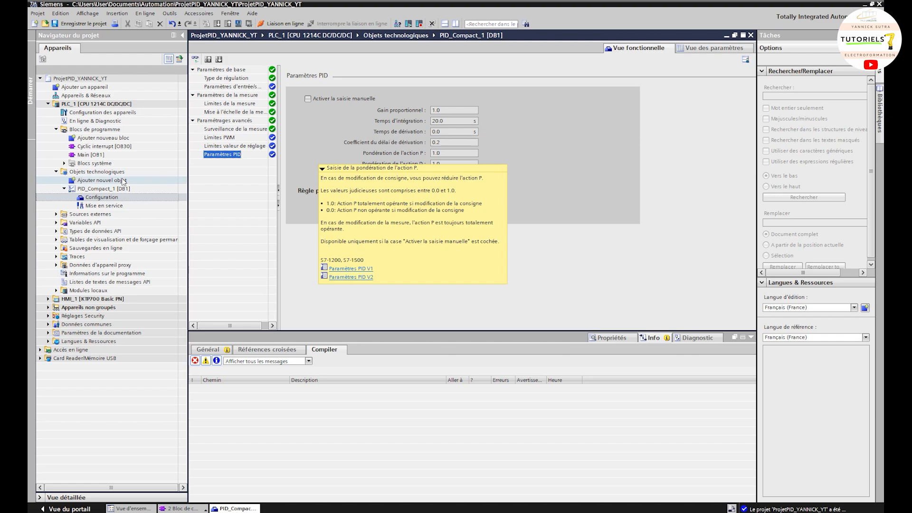
{"action": "left_click", "coordinate": [102, 197]}
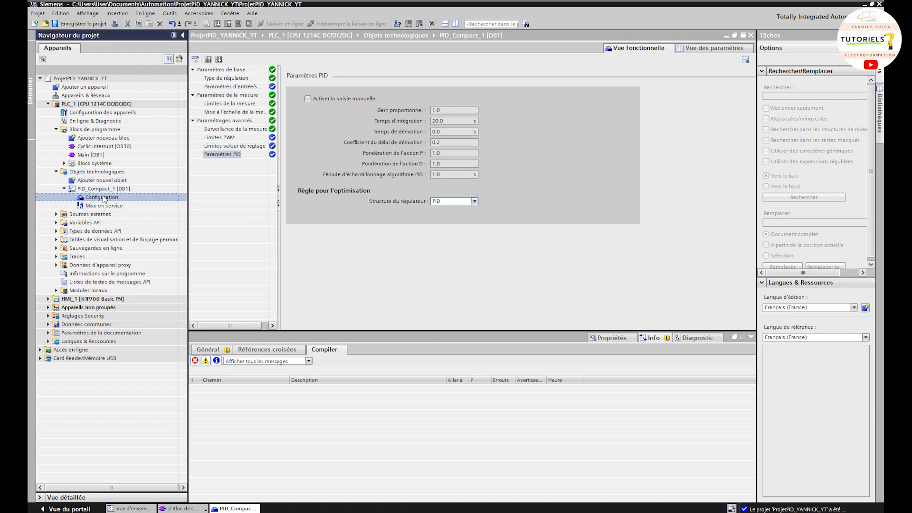